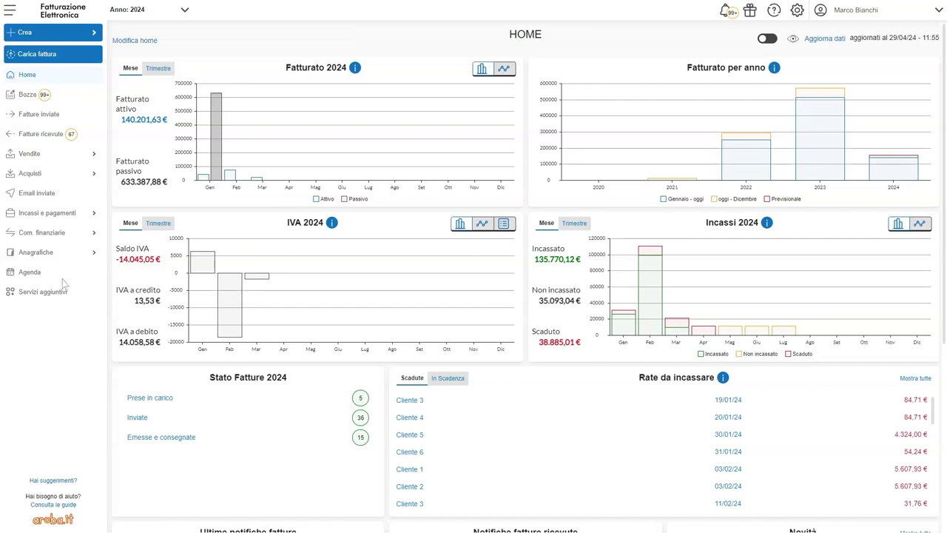
Step: View the additional services page, and open the bank reconciliation list under Incassi e pagamenti
{"action": "left_click", "coordinate": [40, 293]}
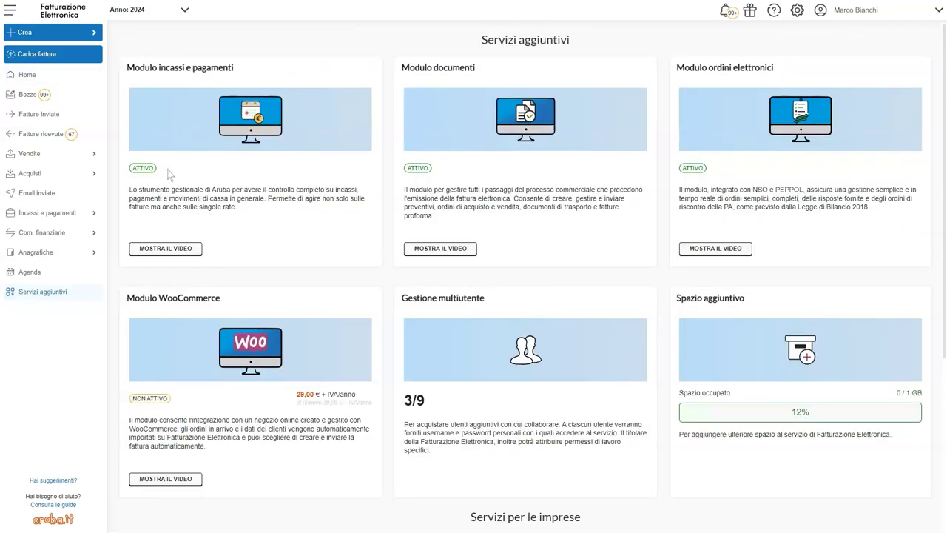
{"action": "left_click", "coordinate": [52, 216]}
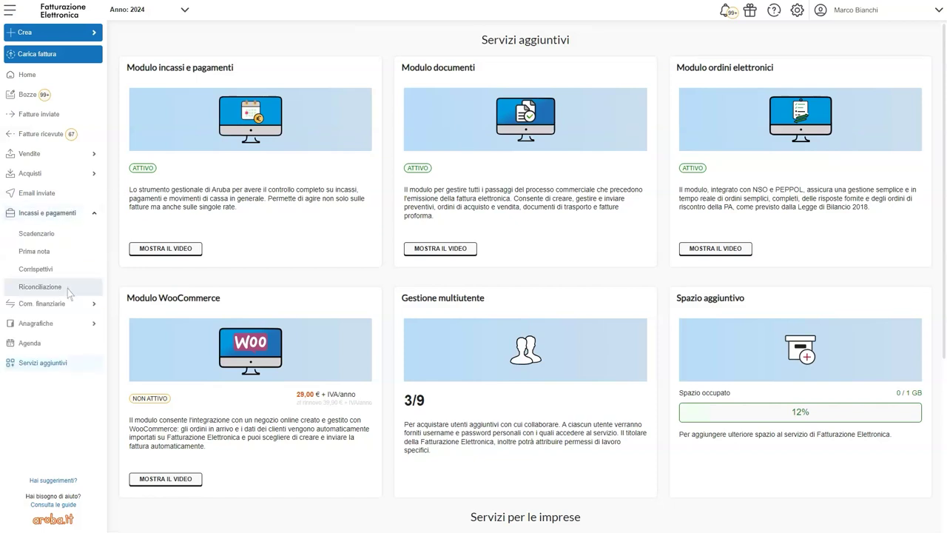
{"action": "left_click", "coordinate": [44, 287]}
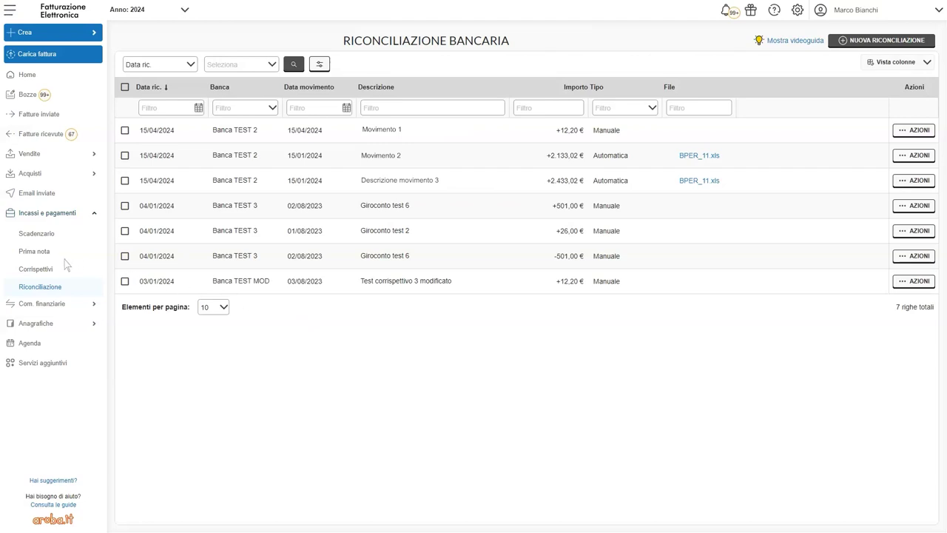
Step: In Prima nota, reconcile the Cliente 1 entry FM 12/2024 del 20/03/24 - Rata 1
{"action": "left_click", "coordinate": [35, 253]}
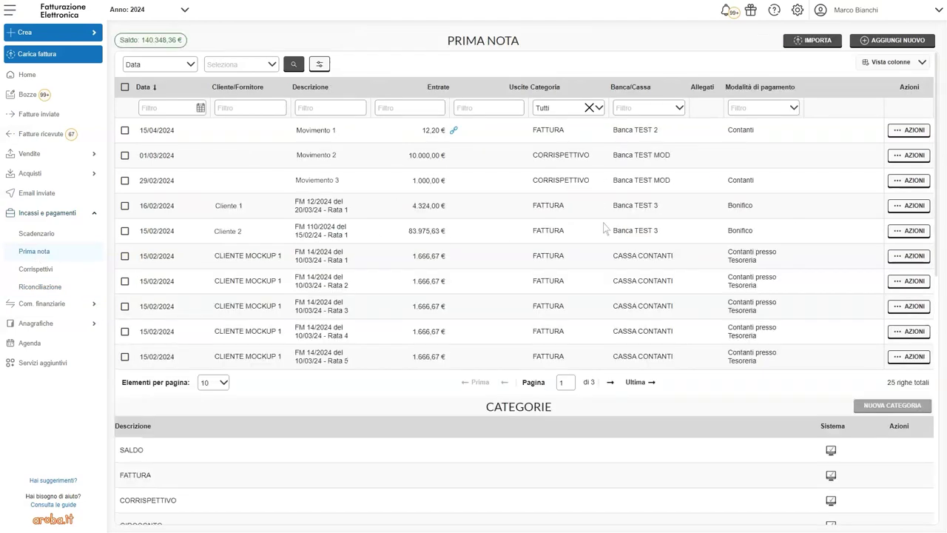
{"action": "left_click", "coordinate": [900, 208]}
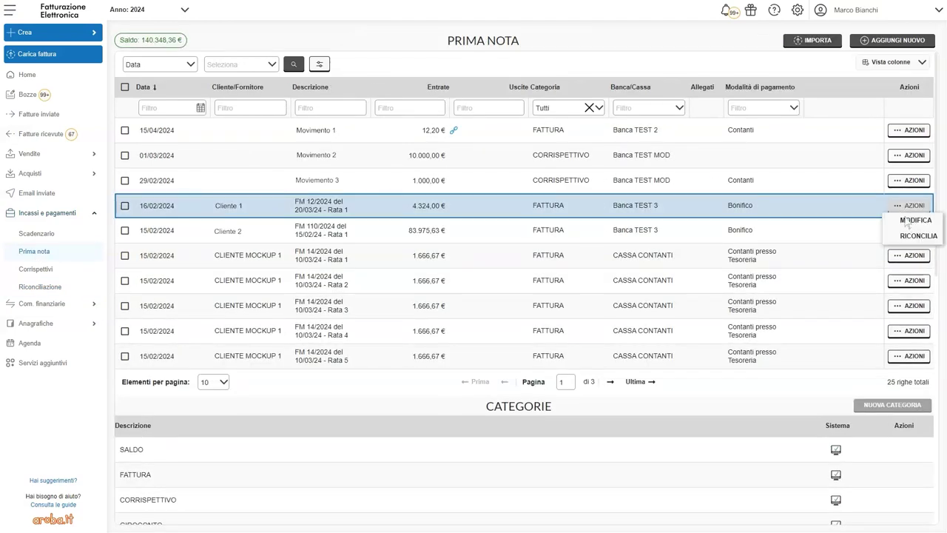
{"action": "left_click", "coordinate": [918, 236]}
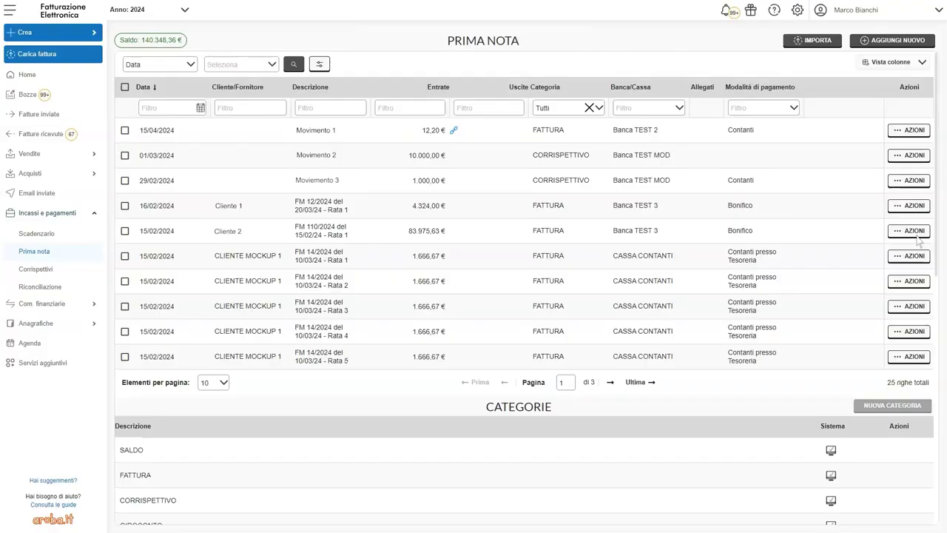
Step: Return to the bank reconciliation list and inspect the Tipo filter and the actions available for the FM 12/2024 reconciliation
{"action": "left_click", "coordinate": [43, 287]}
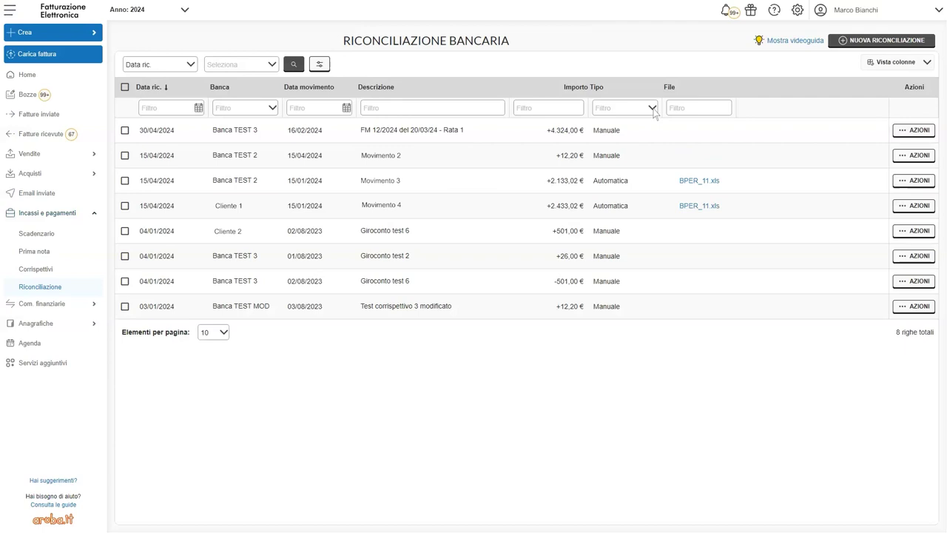
{"action": "left_click", "coordinate": [652, 108]}
{"action": "left_click", "coordinate": [654, 111]}
{"action": "left_click", "coordinate": [904, 131]}
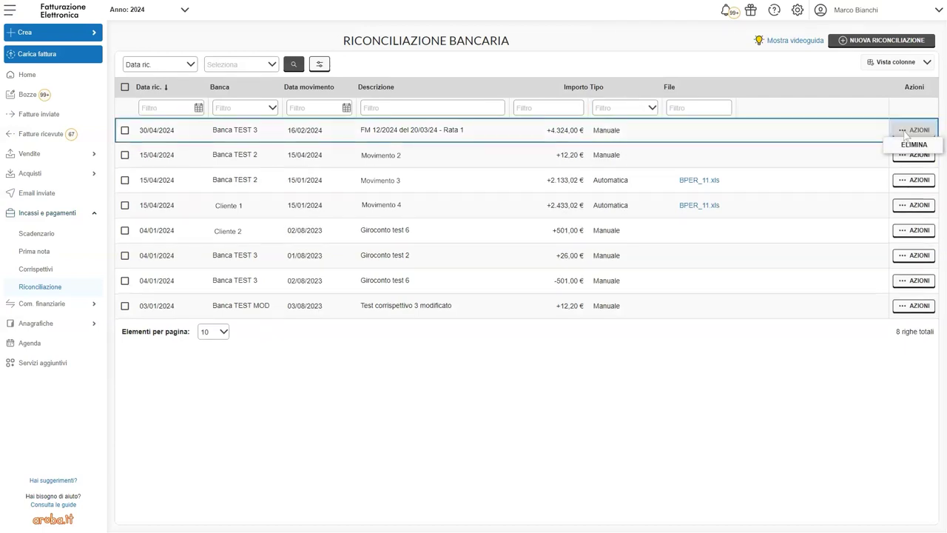
Step: Try the bulk actions Elimina and Scarica Report Excel on all reconciliations without applying them, and clear the selection
{"action": "left_click", "coordinate": [125, 86]}
{"action": "left_click", "coordinate": [333, 88]}
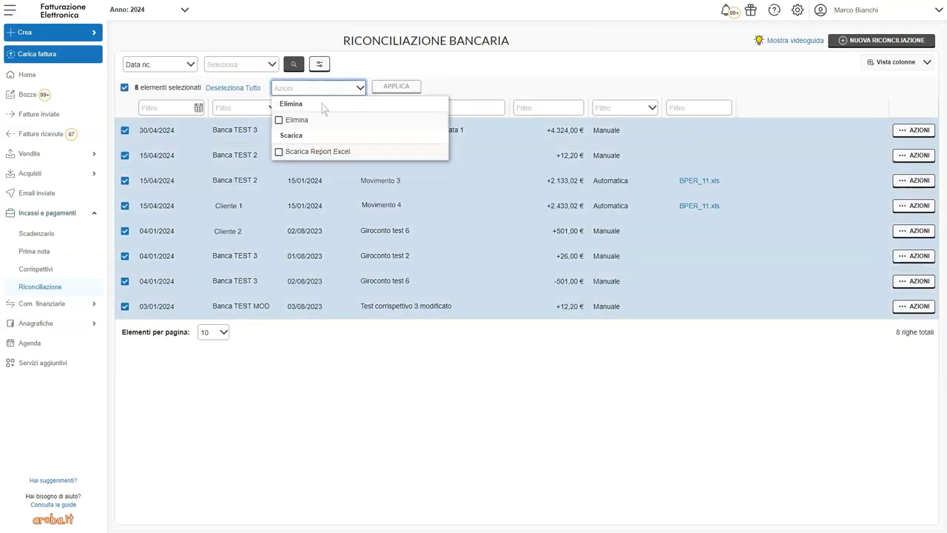
{"action": "left_click", "coordinate": [279, 120]}
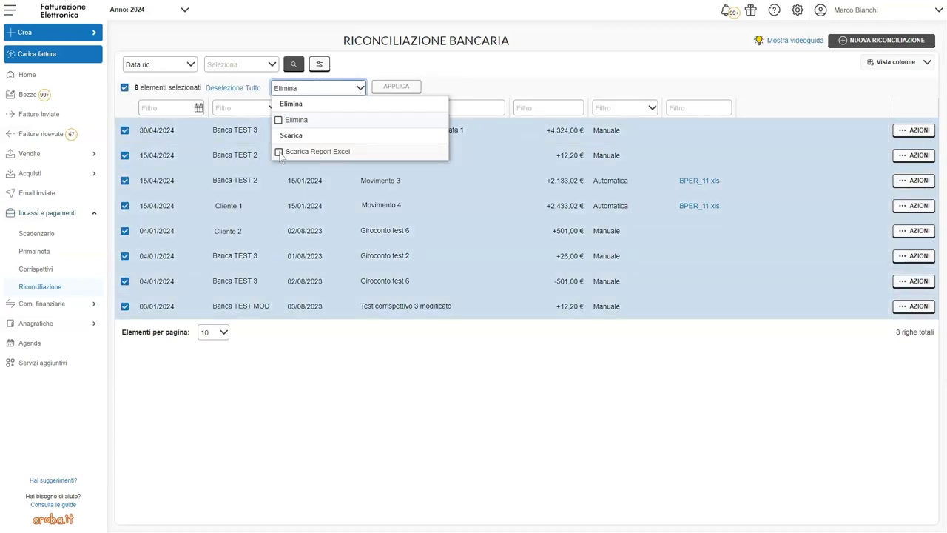
{"action": "left_click", "coordinate": [279, 151]}
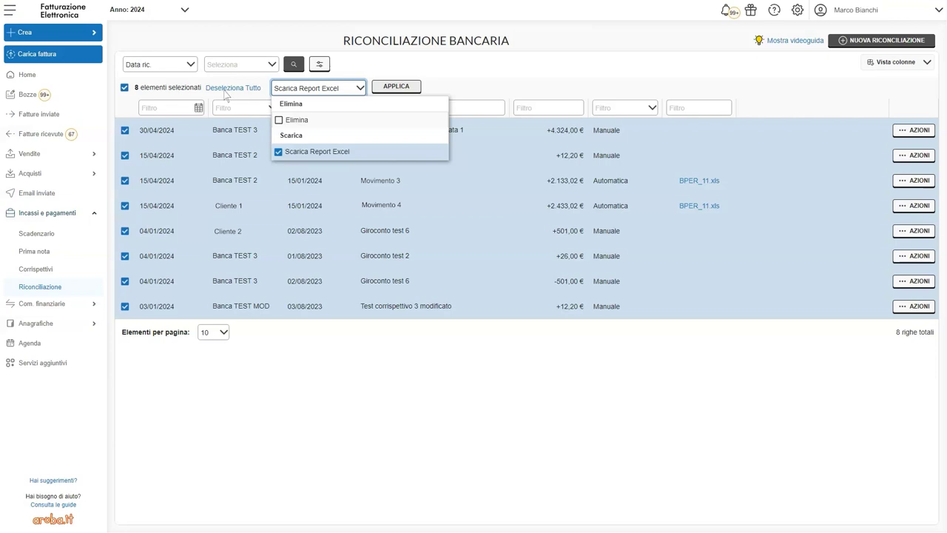
{"action": "left_click", "coordinate": [229, 88]}
Step: Open the details of the FM 12/2024 reconciliation dated 30/04/2024
{"action": "left_click", "coordinate": [272, 134]}
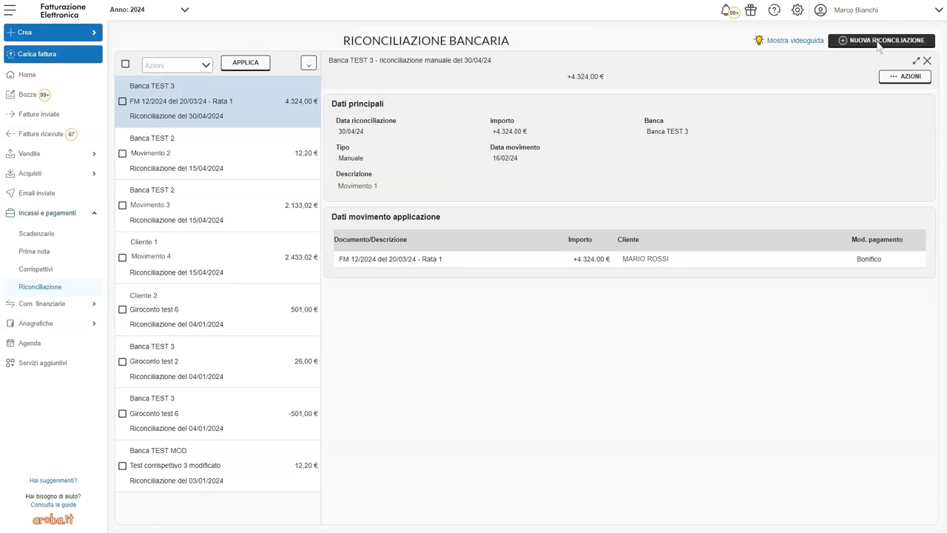
Step: Start a new reconciliation and upload the bank movements file Banca_nazionale4.xlsx from the Desktop
{"action": "left_click", "coordinate": [878, 43]}
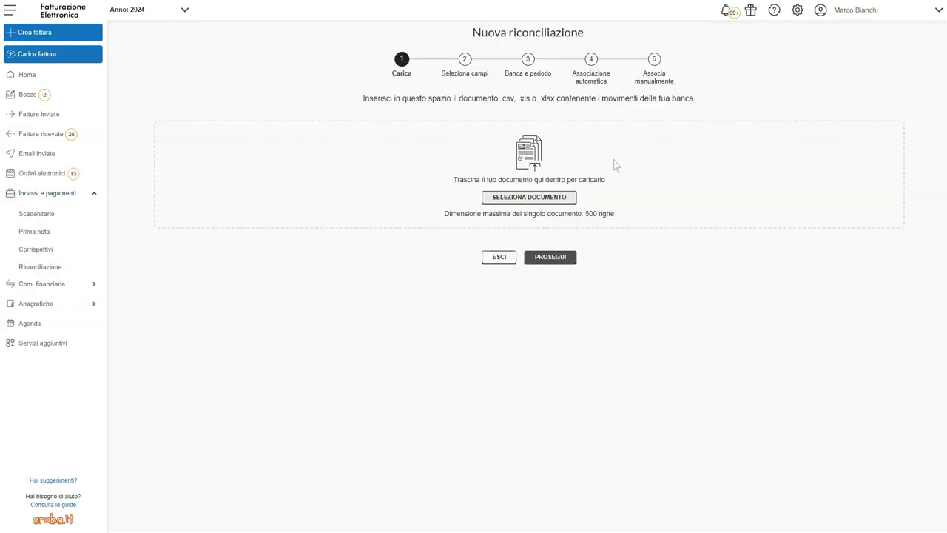
{"action": "left_click", "coordinate": [529, 197]}
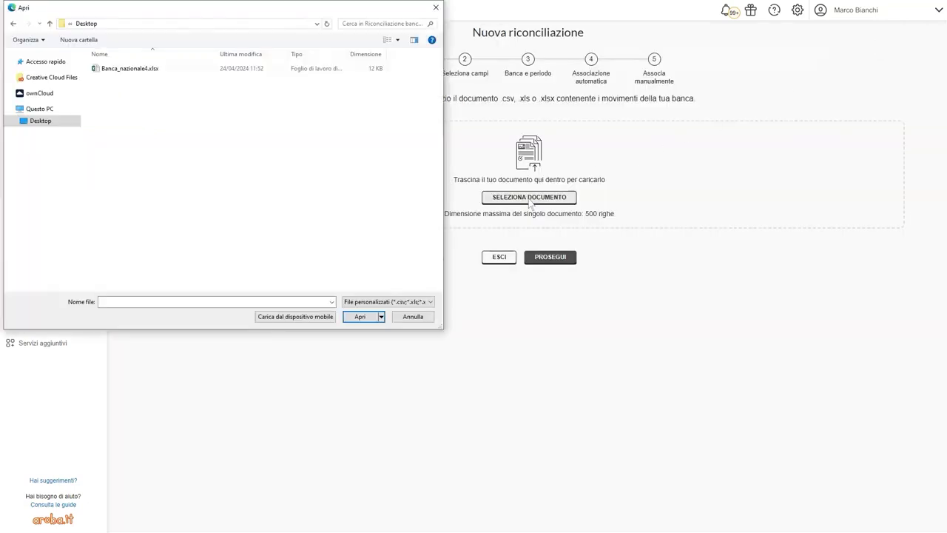
{"action": "left_click", "coordinate": [176, 70]}
{"action": "left_click", "coordinate": [360, 318]}
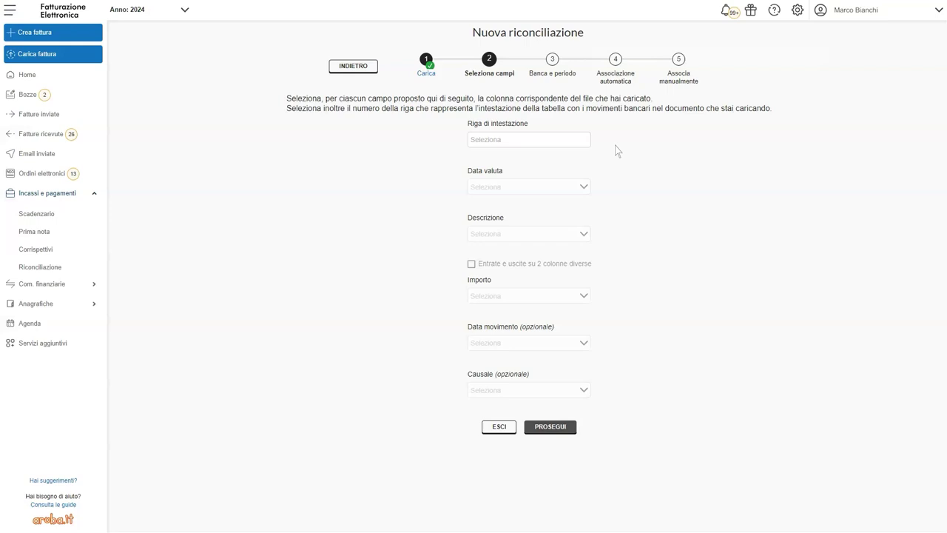
Step: Set the header row of the uploaded bank file to 9
{"action": "left_click", "coordinate": [517, 145]}
{"action": "type", "text": "9"}
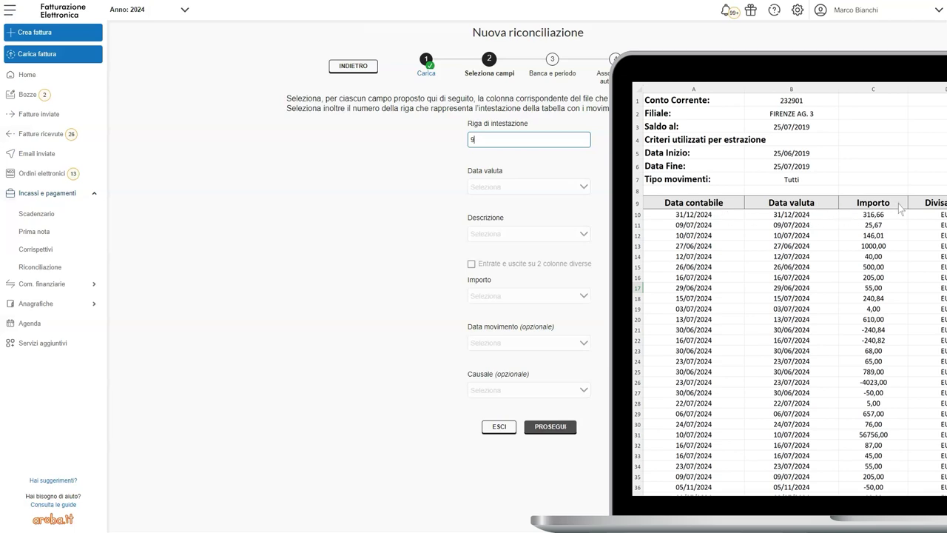
{"action": "left_click", "coordinate": [898, 203]}
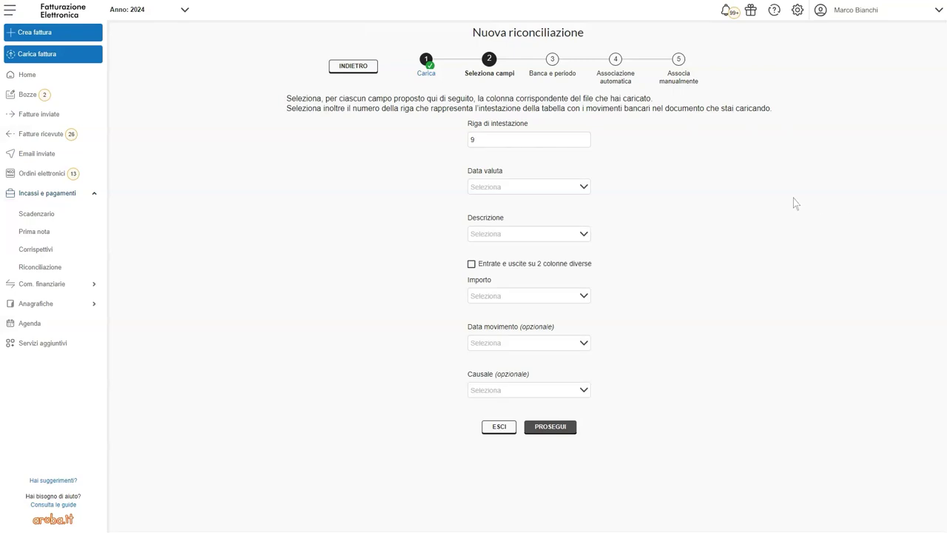
Step: Map the Data valuta, Descrizione and Importo fields to the file columns of the same names
{"action": "left_click", "coordinate": [585, 188]}
{"action": "left_click", "coordinate": [524, 228]}
{"action": "left_click", "coordinate": [585, 235]}
{"action": "left_click", "coordinate": [530, 299]}
{"action": "left_click", "coordinate": [530, 298]}
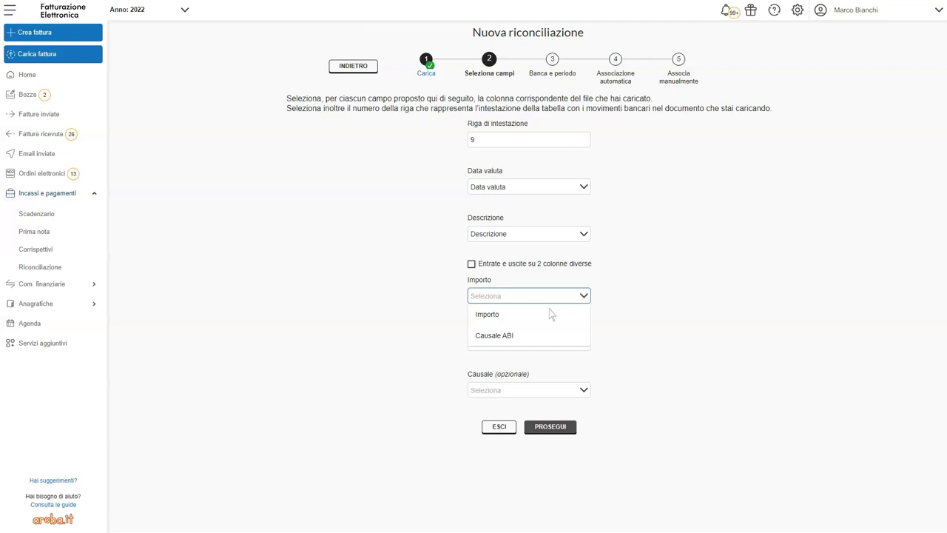
{"action": "left_click", "coordinate": [522, 317]}
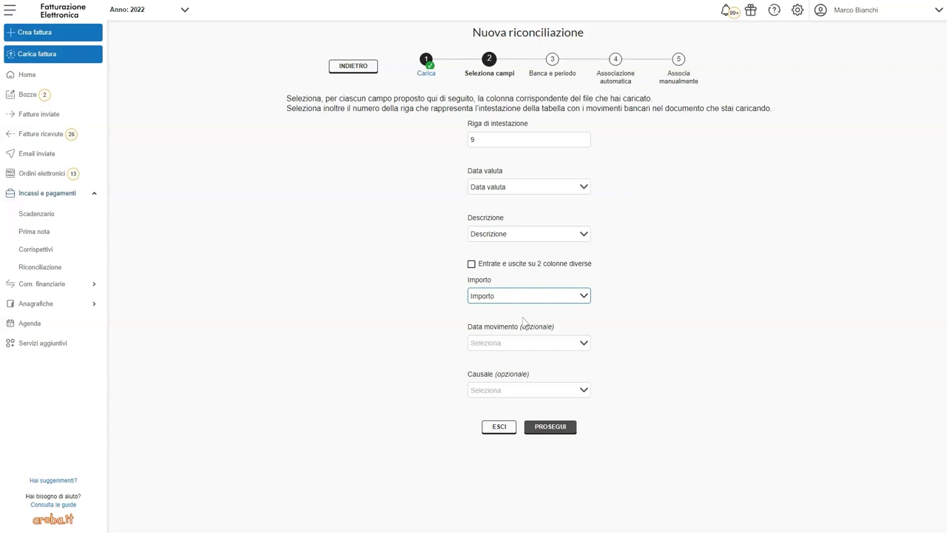
Step: Try the option for income and expenses in two separate columns, and restore the single Importo column mapping
{"action": "left_click", "coordinate": [471, 265]}
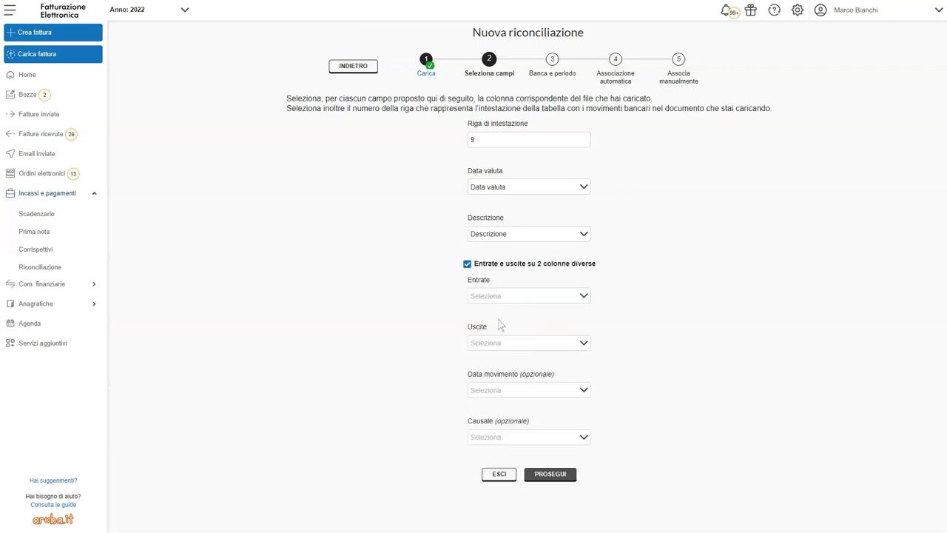
{"action": "left_click", "coordinate": [468, 265]}
{"action": "left_click", "coordinate": [584, 296]}
{"action": "left_click", "coordinate": [525, 318]}
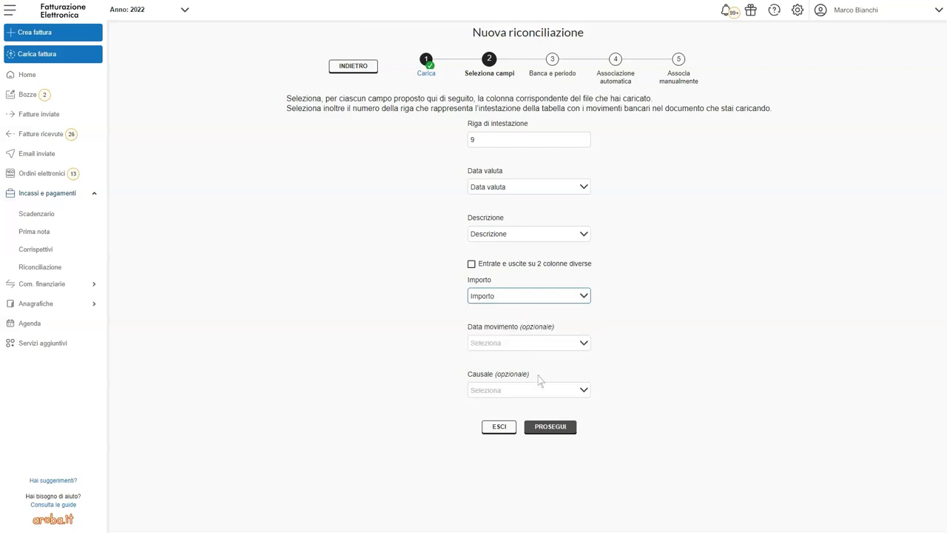
Step: Submit the column mapping and continue past the list of discarded movements
{"action": "left_click", "coordinate": [551, 429]}
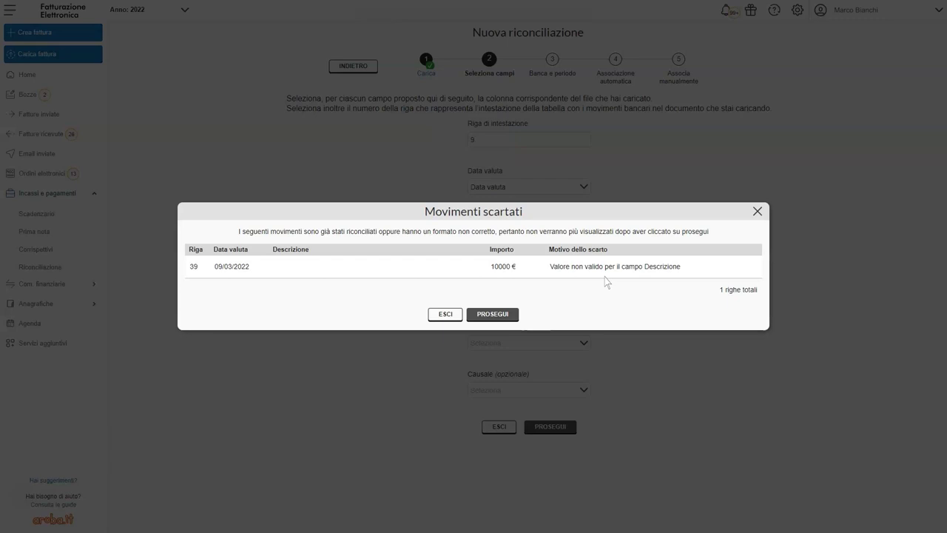
{"action": "left_click", "coordinate": [493, 316]}
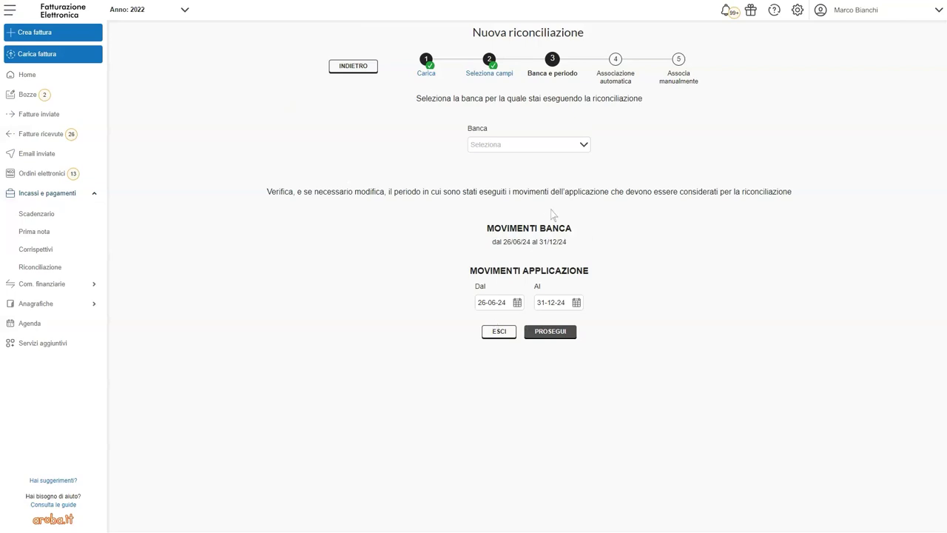
Step: Choose Banca Nazionale as the bank and proceed with the application movements period 26-06-24 to 31-12-24
{"action": "left_click", "coordinate": [585, 146]}
{"action": "left_click", "coordinate": [550, 184]}
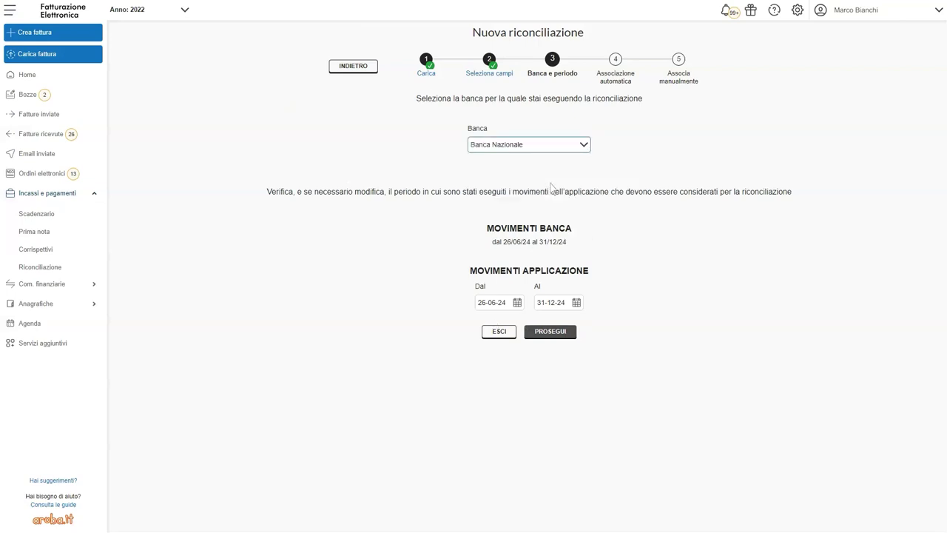
{"action": "left_click", "coordinate": [517, 303]}
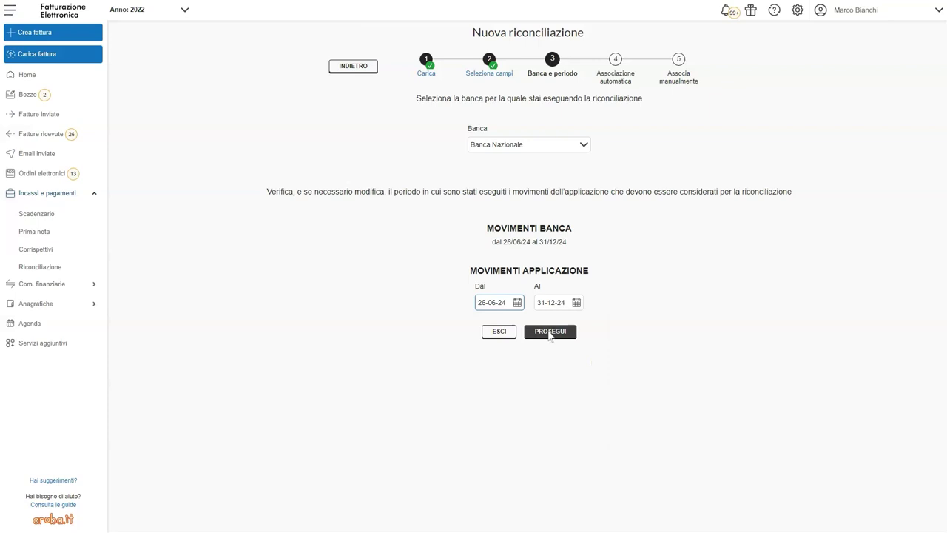
{"action": "left_click", "coordinate": [552, 333]}
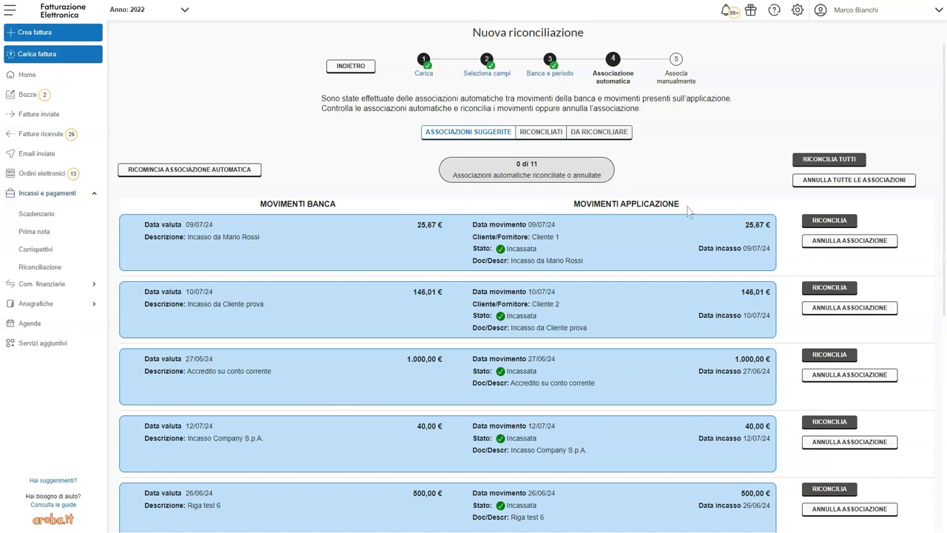
Step: Reconcile the suggested 25,67 € association, cancel it from the reconciled movements, and return to the suggested associations
{"action": "left_click", "coordinate": [828, 222]}
{"action": "left_click", "coordinate": [540, 133]}
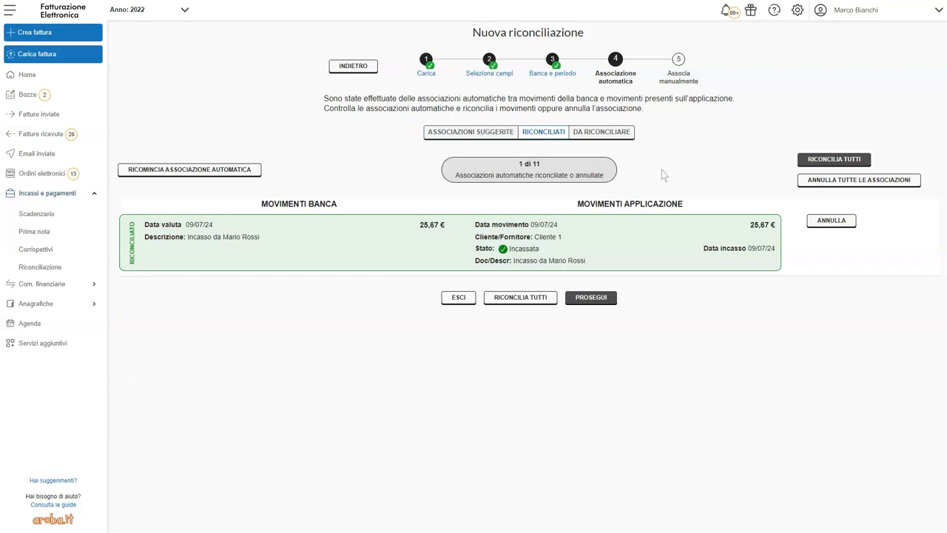
{"action": "left_click", "coordinate": [830, 220]}
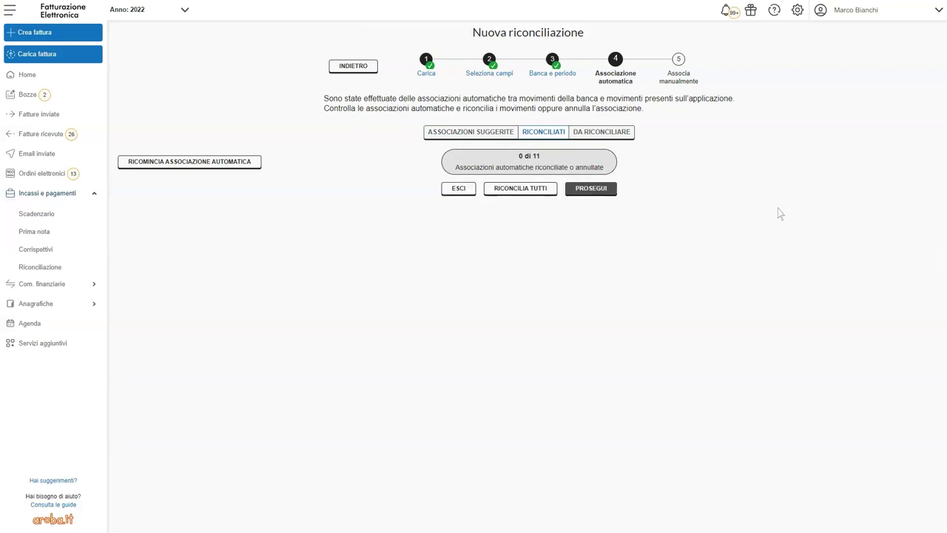
{"action": "left_click", "coordinate": [471, 137]}
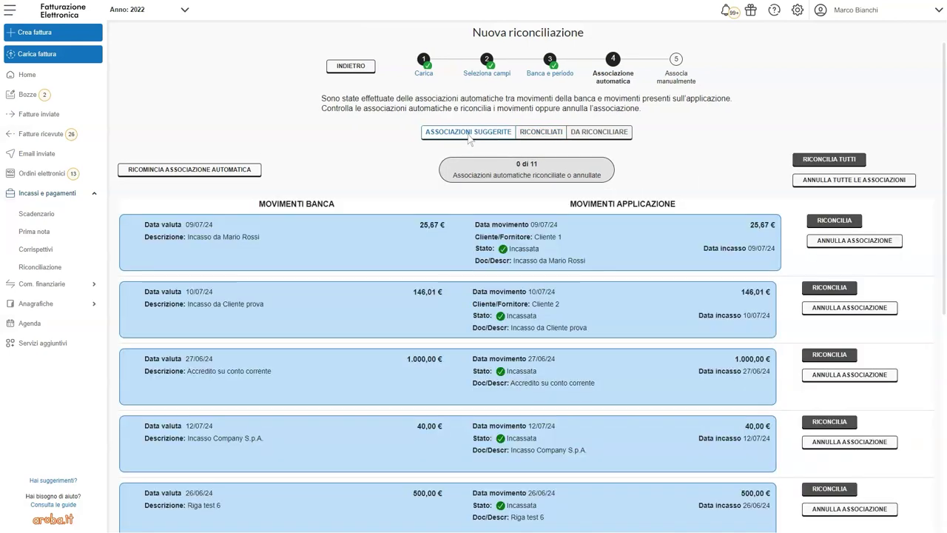
Step: Annul the suggested 146,01 € association, revert that from the movements still needing reconciliation, and return to the suggestions
{"action": "left_click", "coordinate": [848, 311]}
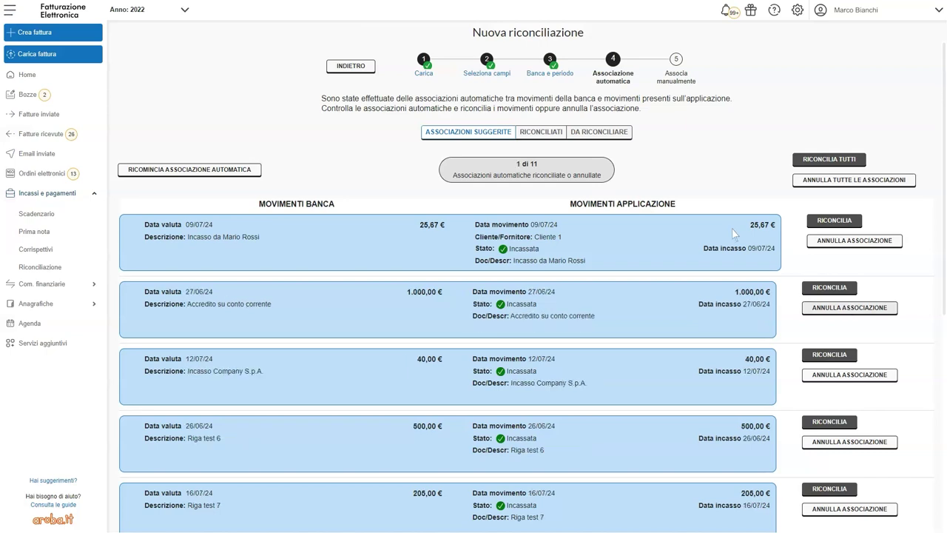
{"action": "left_click", "coordinate": [599, 133]}
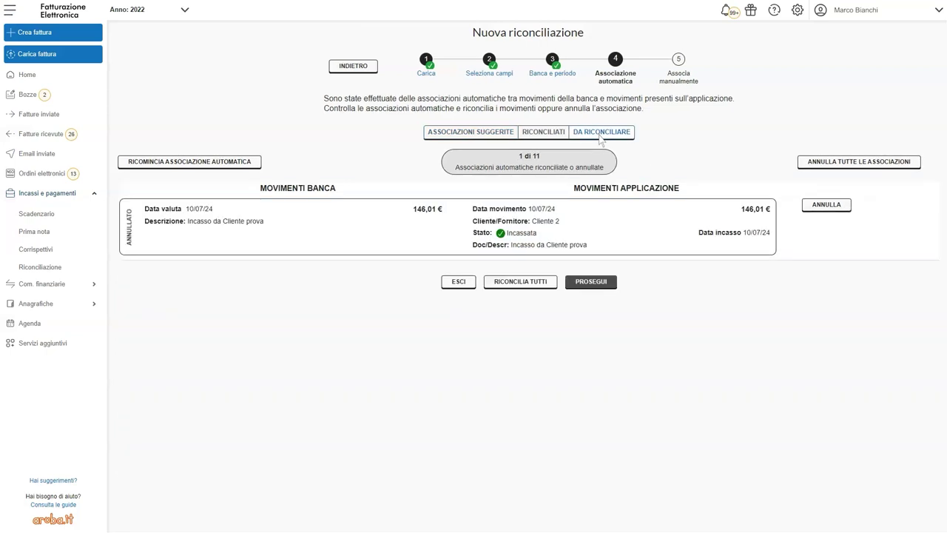
{"action": "left_click", "coordinate": [826, 204]}
{"action": "left_click", "coordinate": [470, 134]}
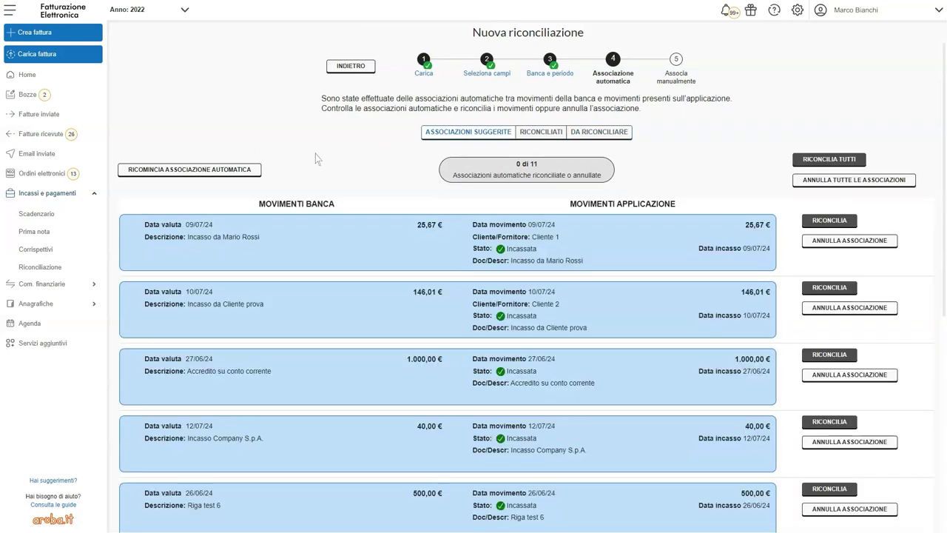
Step: Restart the automatic association and proceed to manual association with the movements not yet reconciled
{"action": "left_click", "coordinate": [187, 169]}
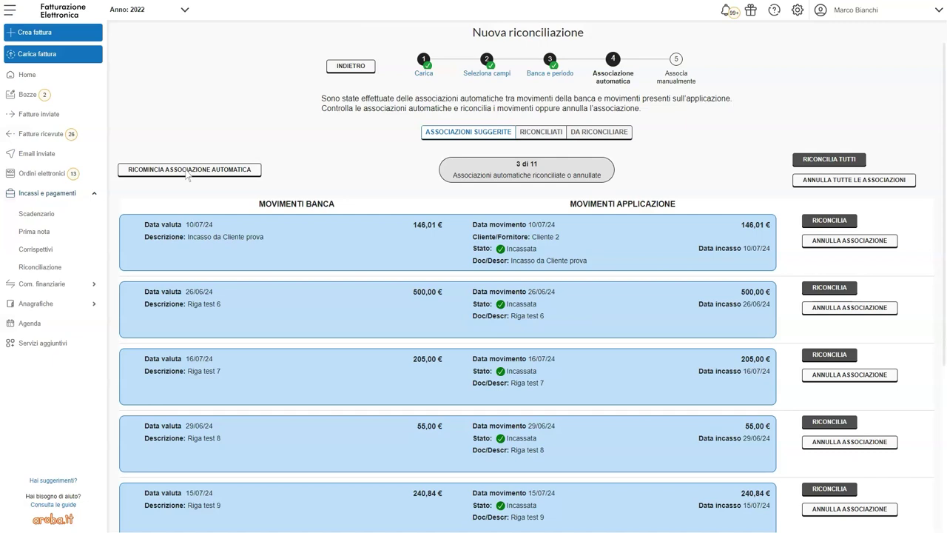
{"action": "scroll", "coordinate": [188, 175], "scroll_direction": "down", "scroll_amount": 2}
{"action": "scroll", "coordinate": [188, 175], "scroll_direction": "down", "scroll_amount": 2}
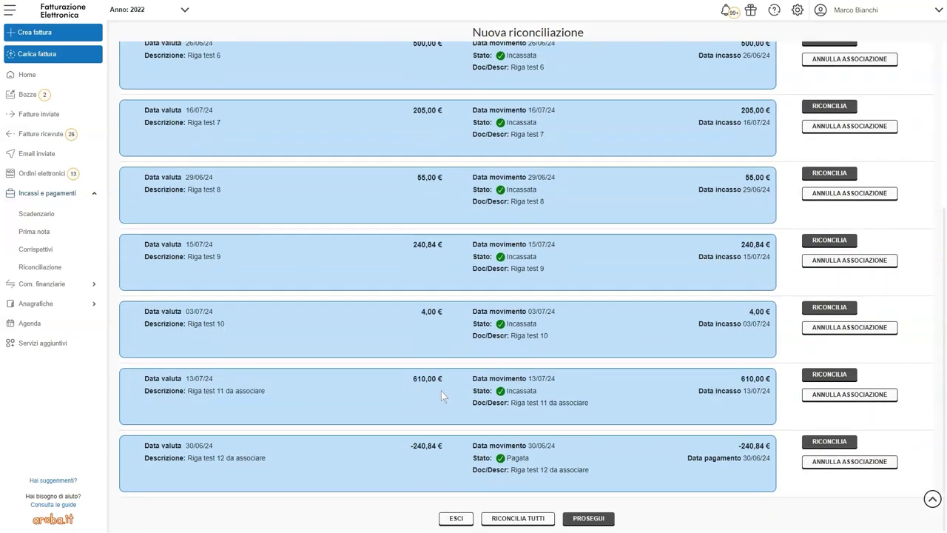
{"action": "left_click", "coordinate": [588, 517]}
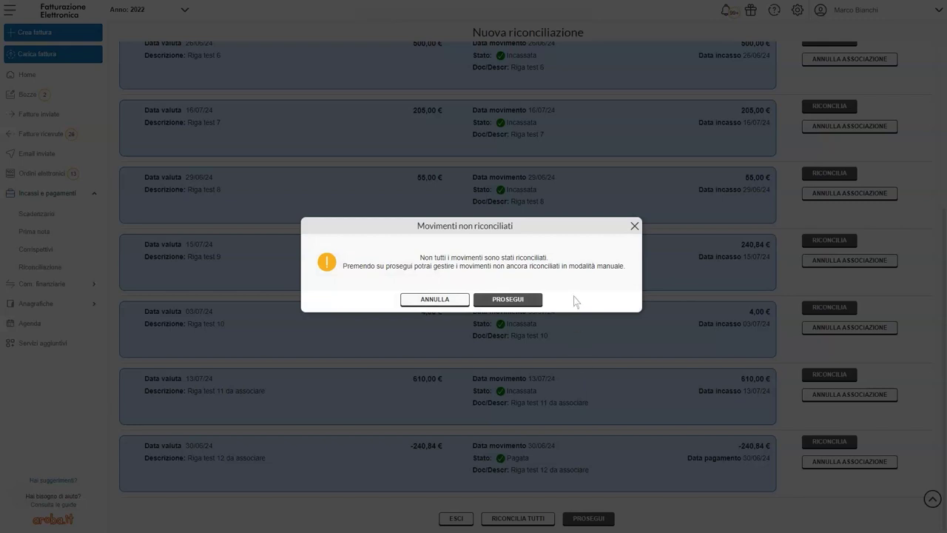
{"action": "left_click", "coordinate": [511, 303]}
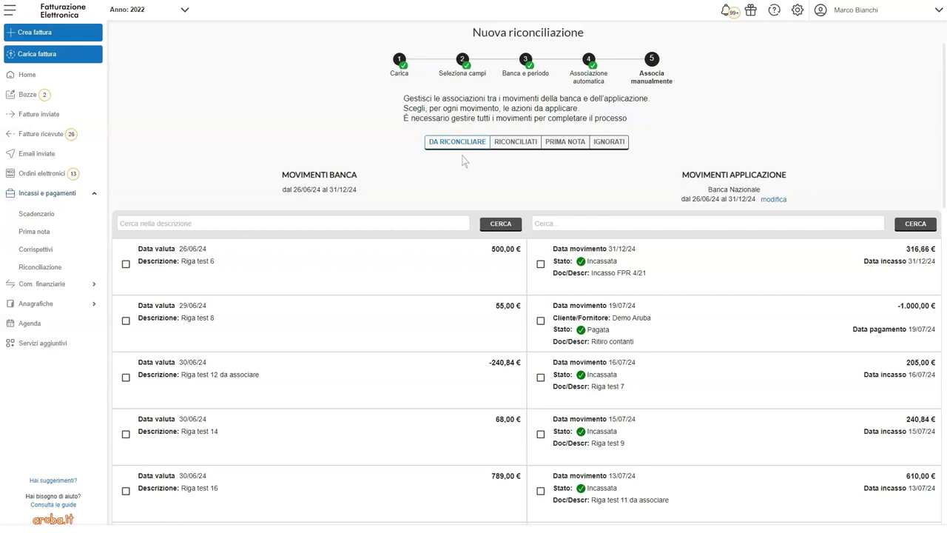
Step: Review the reconciled, prima nota and ignored movements, and return to the movements still needing reconciliation
{"action": "left_click", "coordinate": [517, 146]}
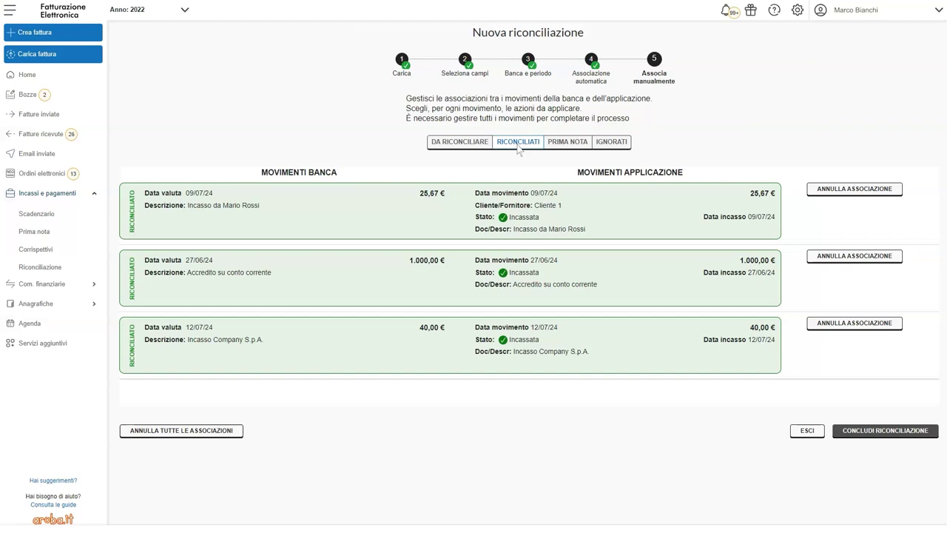
{"action": "left_click", "coordinate": [569, 146]}
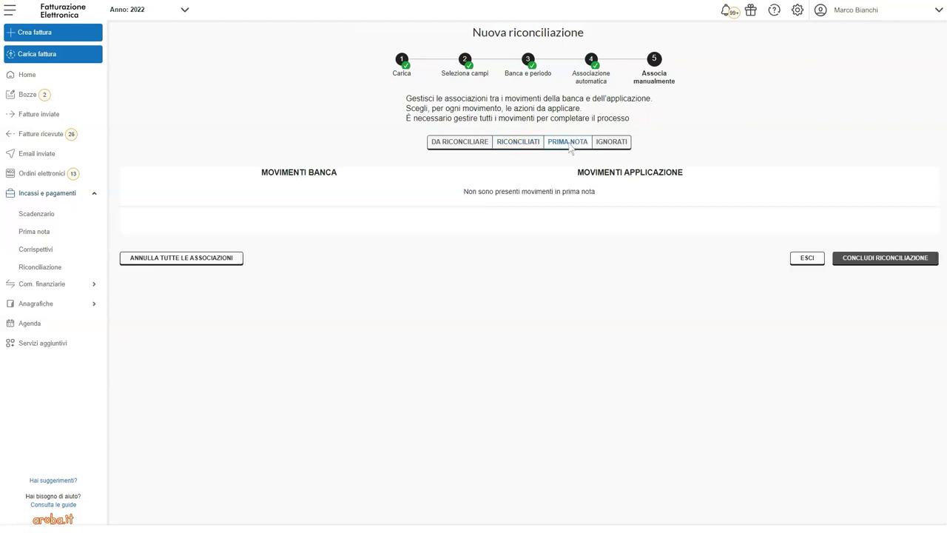
{"action": "left_click", "coordinate": [611, 145]}
{"action": "left_click", "coordinate": [460, 145]}
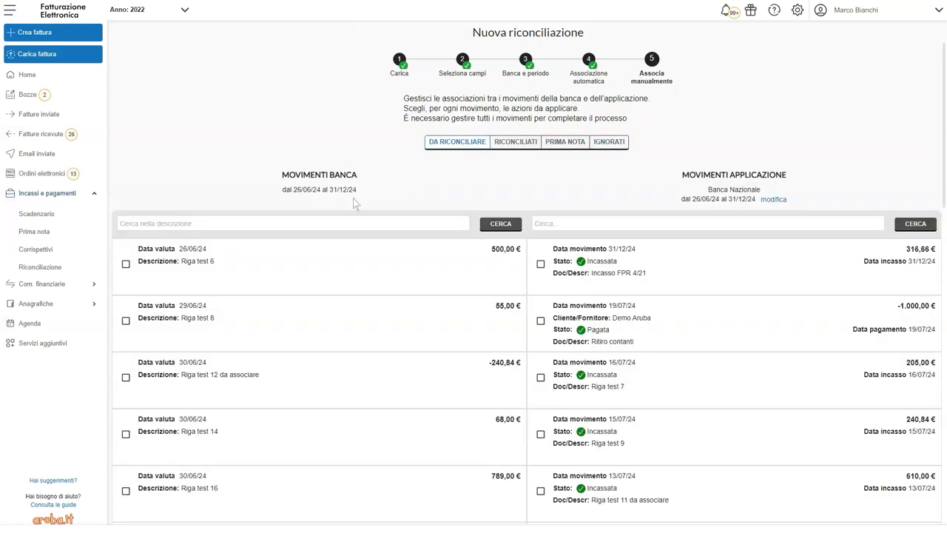
Step: Check the searches for bank and application movements and the option to modify the application movements' bank and period
{"action": "left_click", "coordinate": [304, 225]}
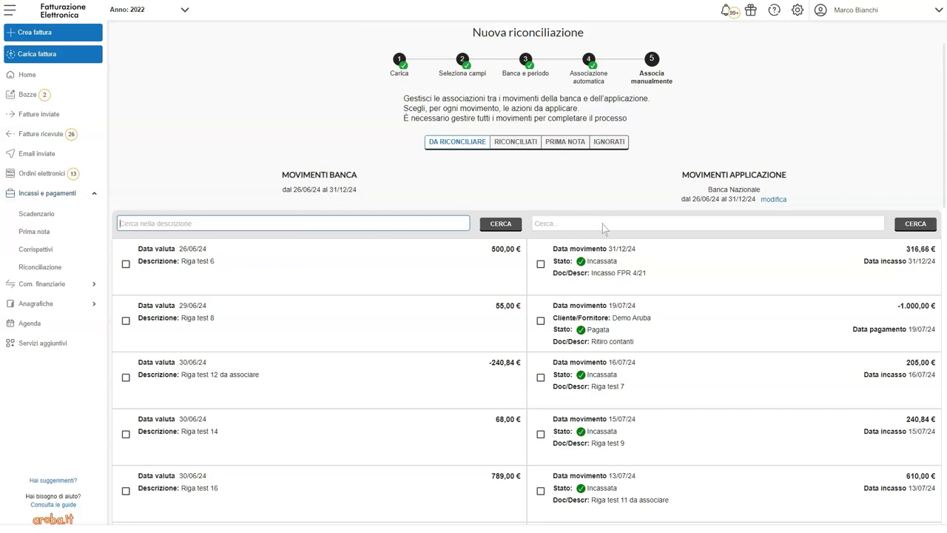
{"action": "left_click", "coordinate": [641, 225]}
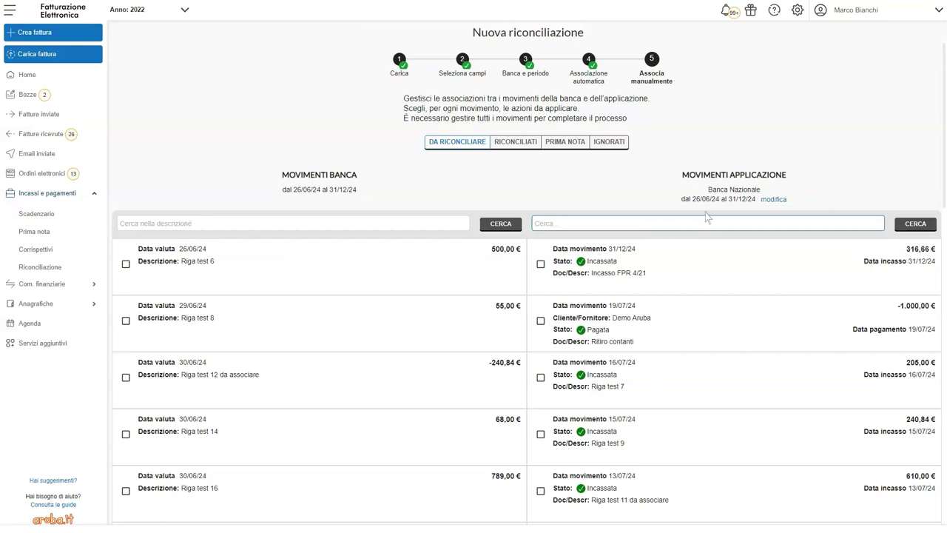
{"action": "left_click", "coordinate": [773, 201]}
{"action": "left_click", "coordinate": [457, 305]}
{"action": "left_click", "coordinate": [452, 329]}
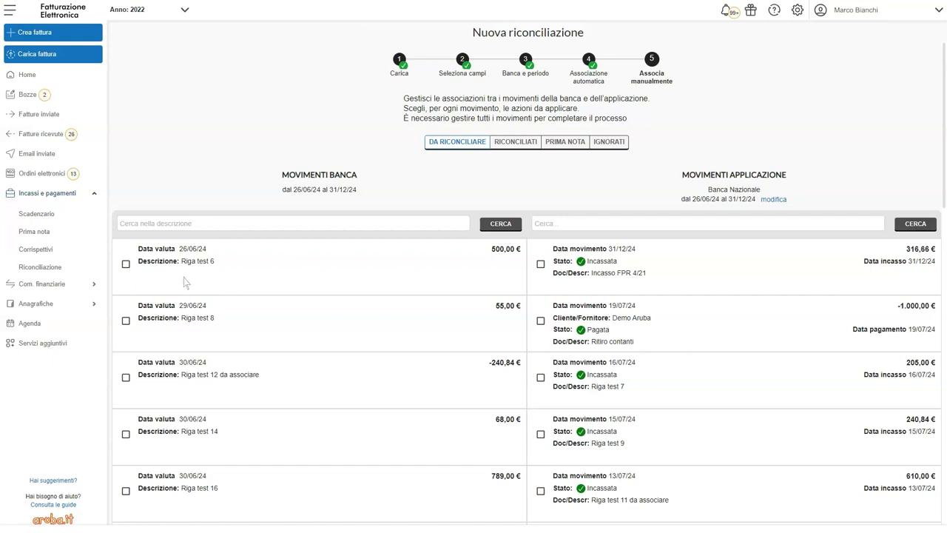
Step: Insert the 500,00 € bank movement "Riga test 6" into prima nota
{"action": "left_click", "coordinate": [126, 265]}
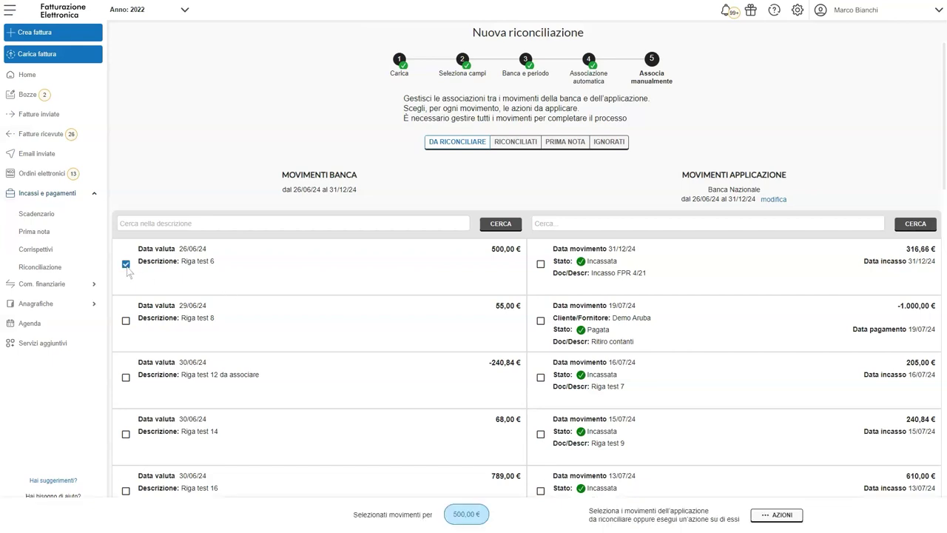
{"action": "left_click", "coordinate": [776, 514]}
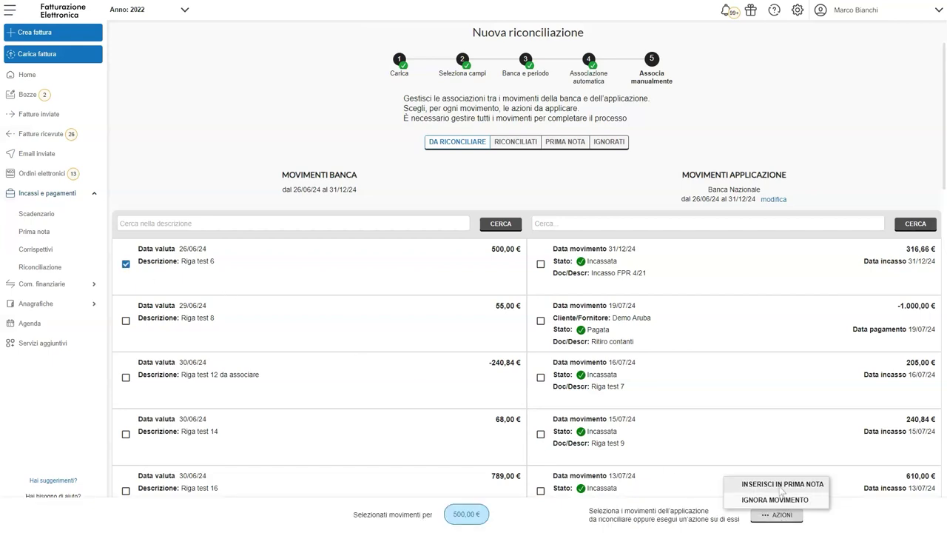
{"action": "left_click", "coordinate": [781, 481]}
{"action": "left_click", "coordinate": [505, 482]}
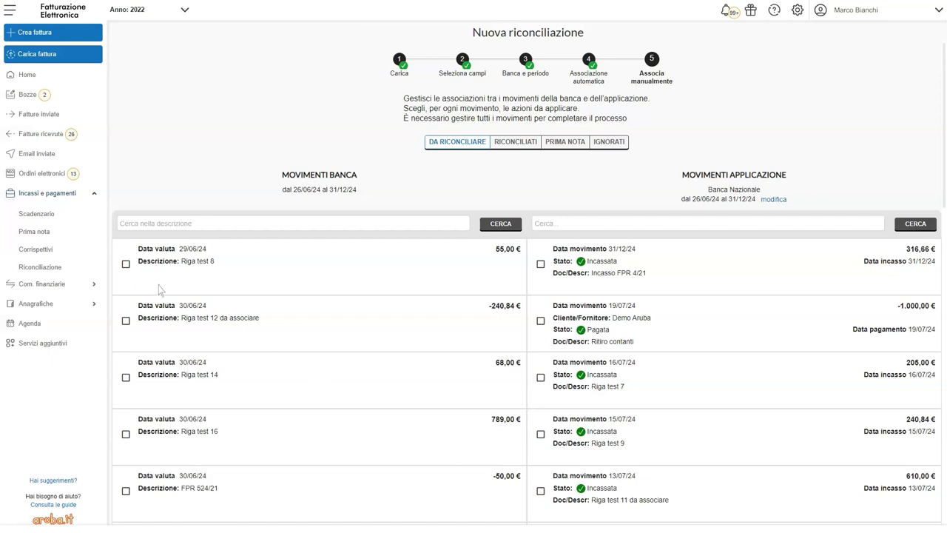
Step: Ignore the 55,00 € bank movement "Riga test 8"
{"action": "left_click", "coordinate": [126, 264]}
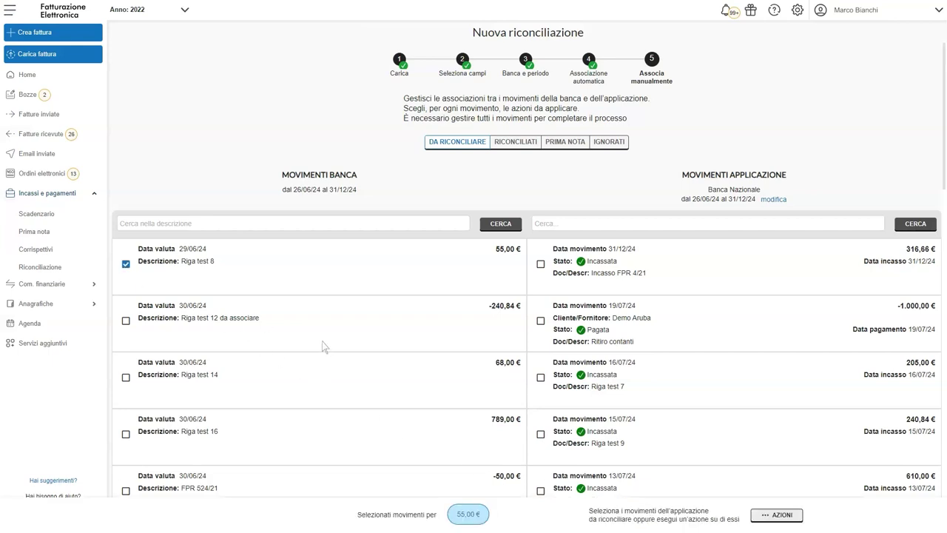
{"action": "left_click", "coordinate": [778, 518]}
{"action": "left_click", "coordinate": [775, 500]}
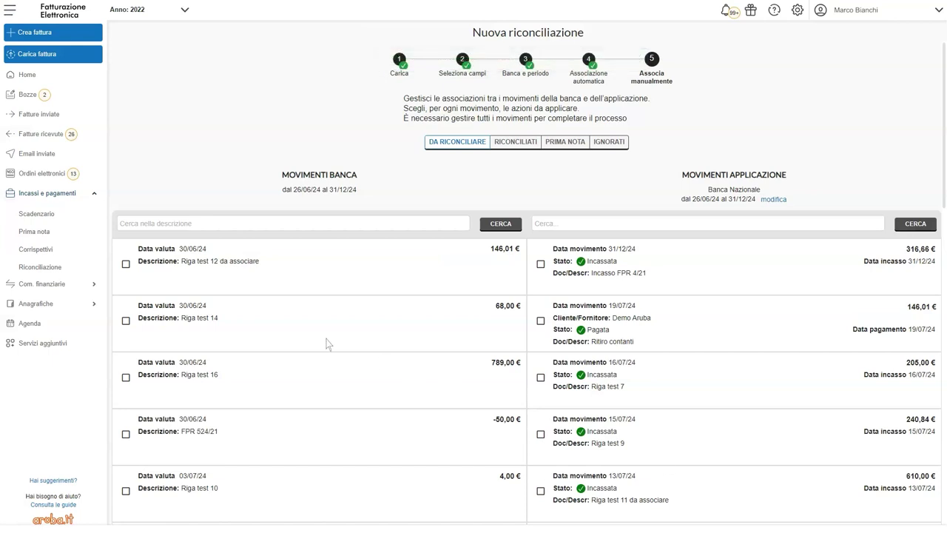
Step: Reconcile the 146,01 € bank movement "Riga test 12 da associare" with the 146,01 € application movement "Ritiro contanti"
{"action": "left_click", "coordinate": [126, 264]}
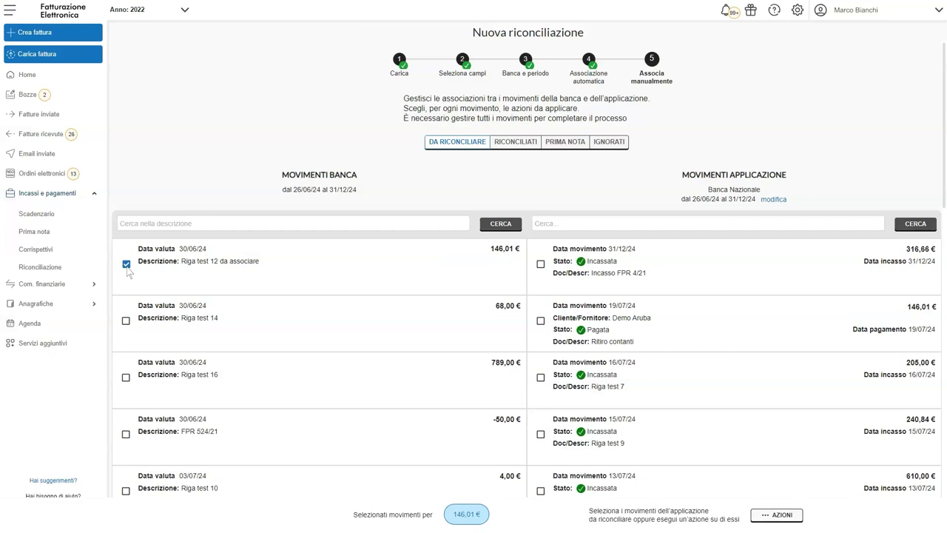
{"action": "left_click", "coordinate": [541, 323]}
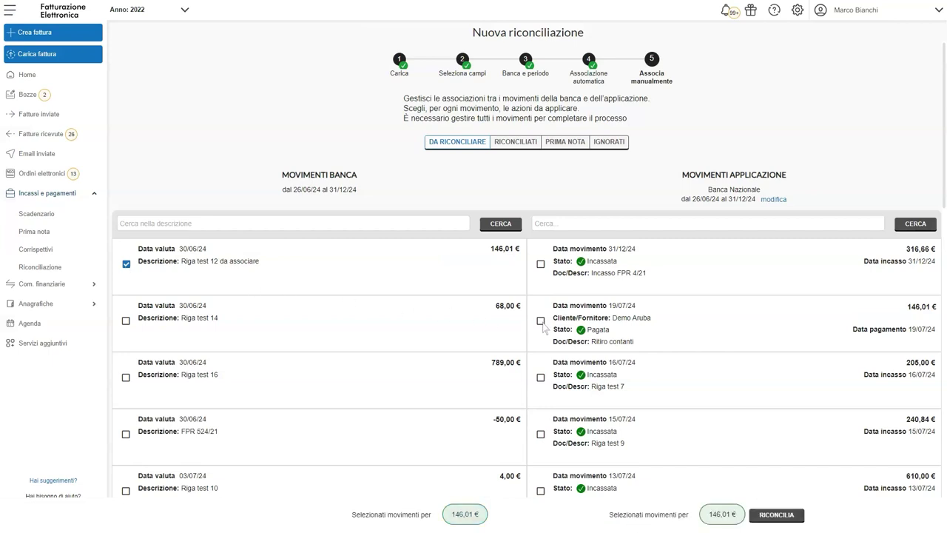
{"action": "left_click", "coordinate": [777, 515]}
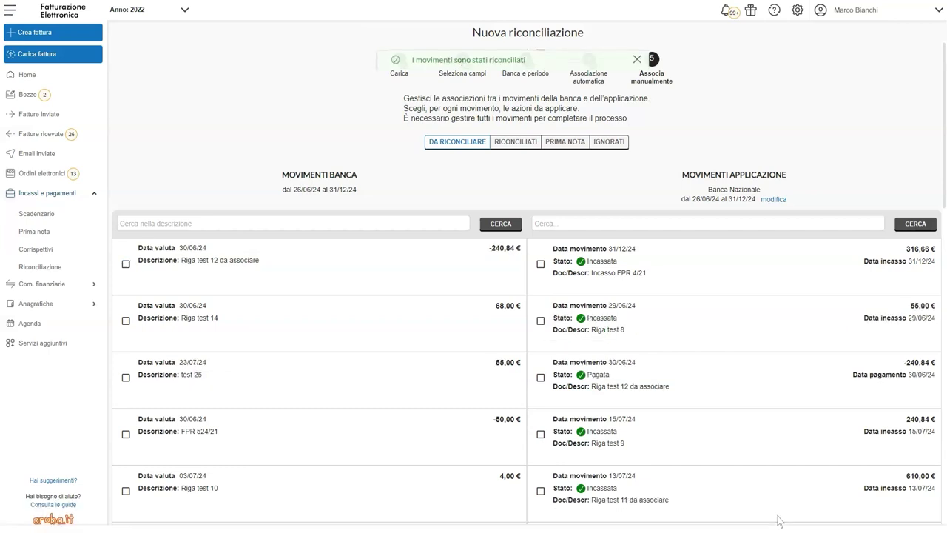
Step: Reconcile bank movements "Riga test 12 da associare" (-240,84 €) and "test 25" (55,00 €) together with application movements "Riga test 12 da associare" and "Riga test 8"
{"action": "left_click", "coordinate": [126, 264]}
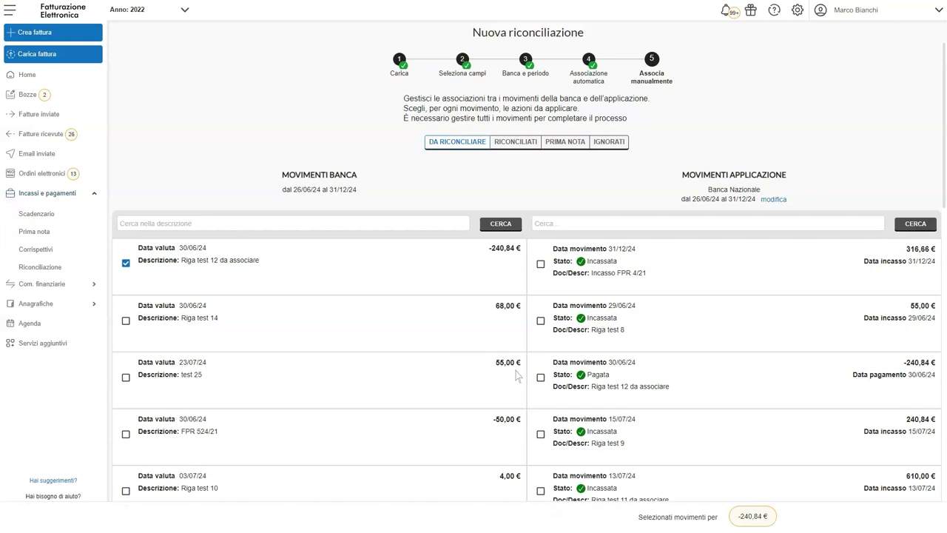
{"action": "left_click", "coordinate": [540, 377]}
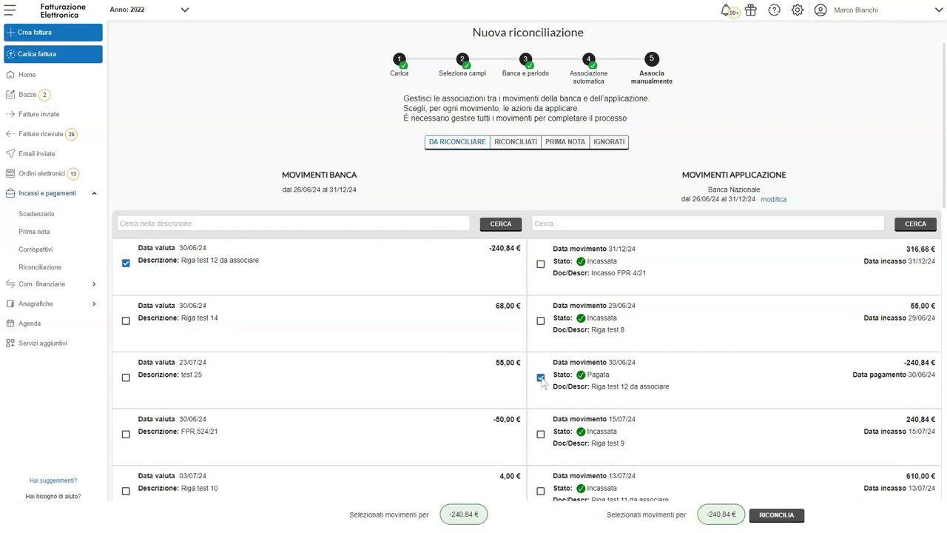
{"action": "left_click", "coordinate": [126, 377]}
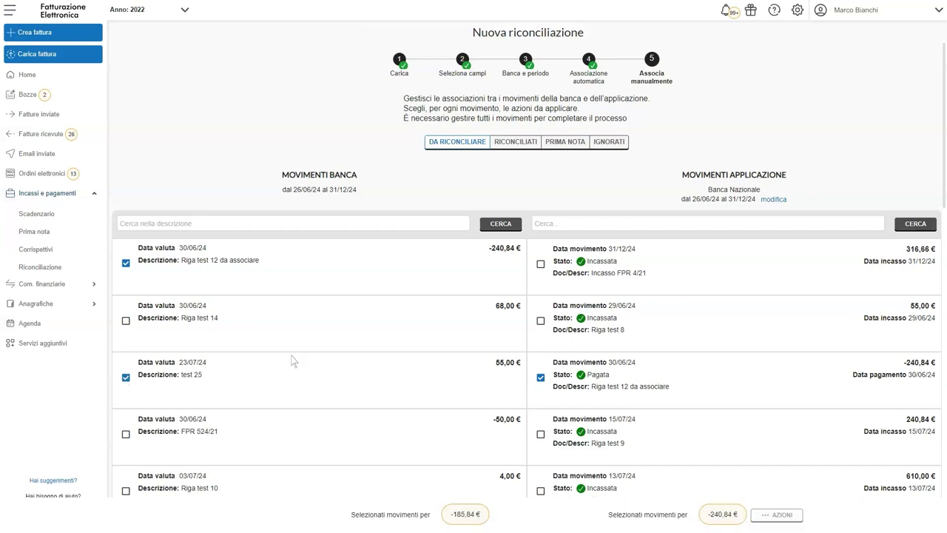
{"action": "left_click", "coordinate": [541, 322]}
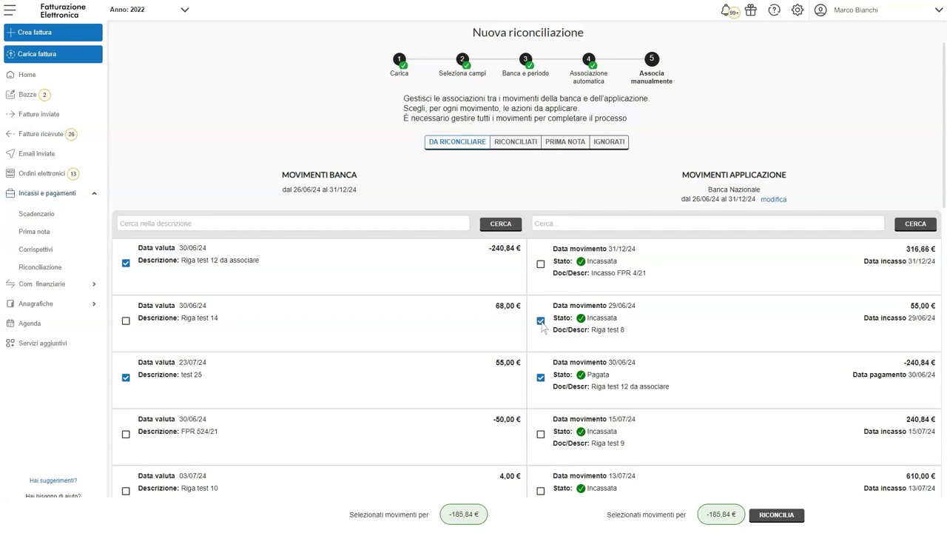
{"action": "left_click", "coordinate": [776, 514]}
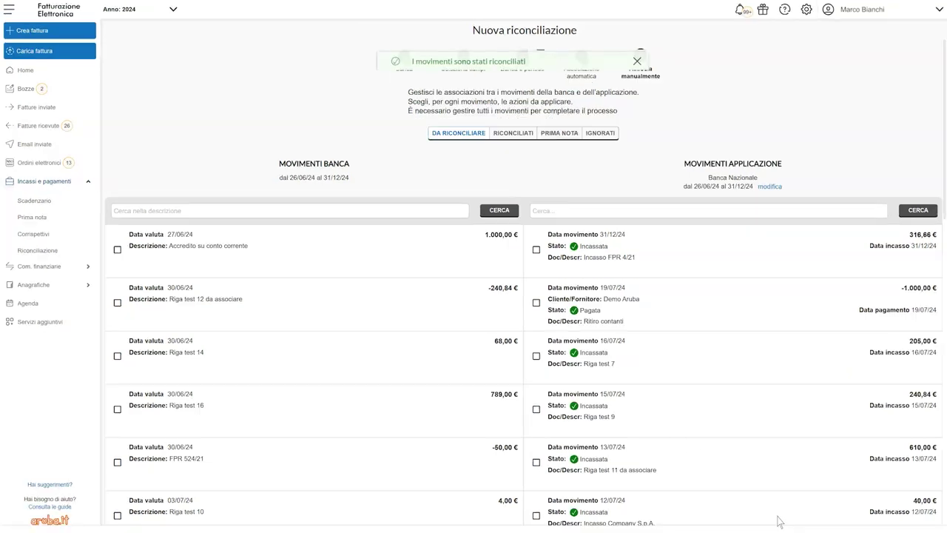
Step: Conclude the reconciliation by ignoring the remaining unmanaged movements, and close the completion notice
{"action": "scroll", "coordinate": [777, 522], "scroll_direction": "down", "scroll_amount": 10}
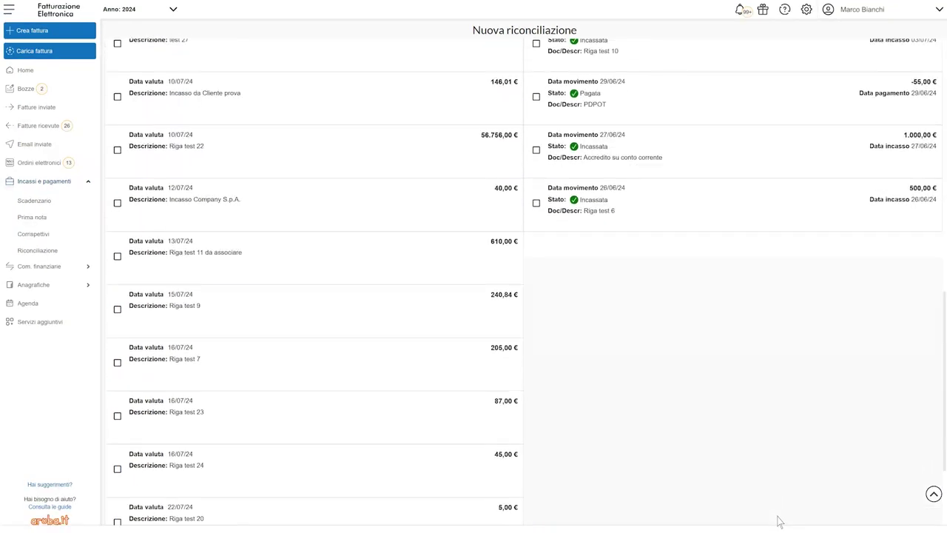
{"action": "scroll", "coordinate": [778, 522], "scroll_direction": "down", "scroll_amount": 3}
{"action": "left_click", "coordinate": [881, 512]}
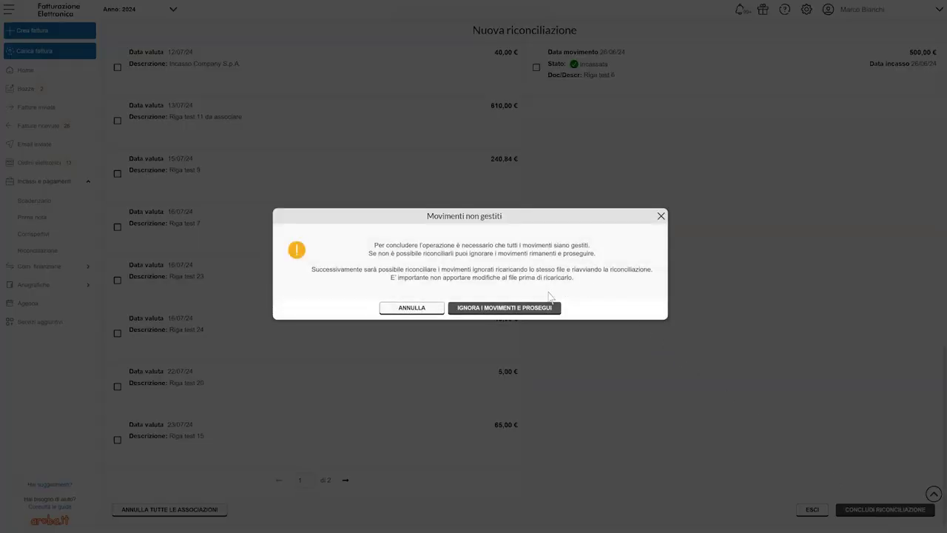
{"action": "left_click", "coordinate": [501, 309]}
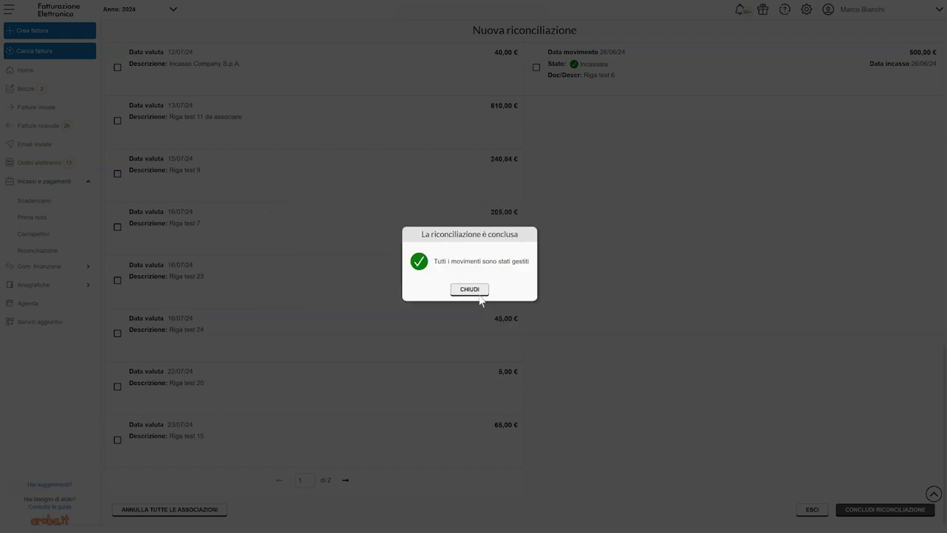
{"action": "left_click", "coordinate": [474, 289]}
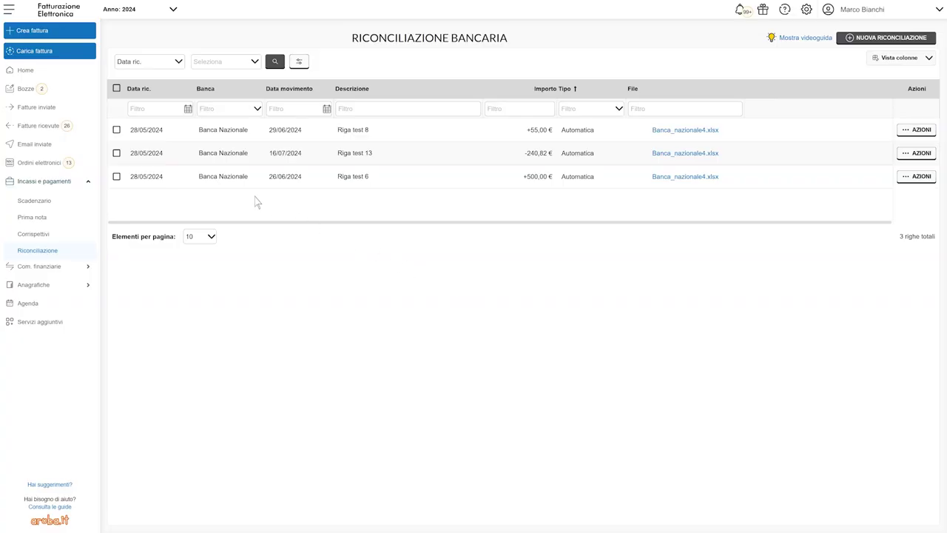